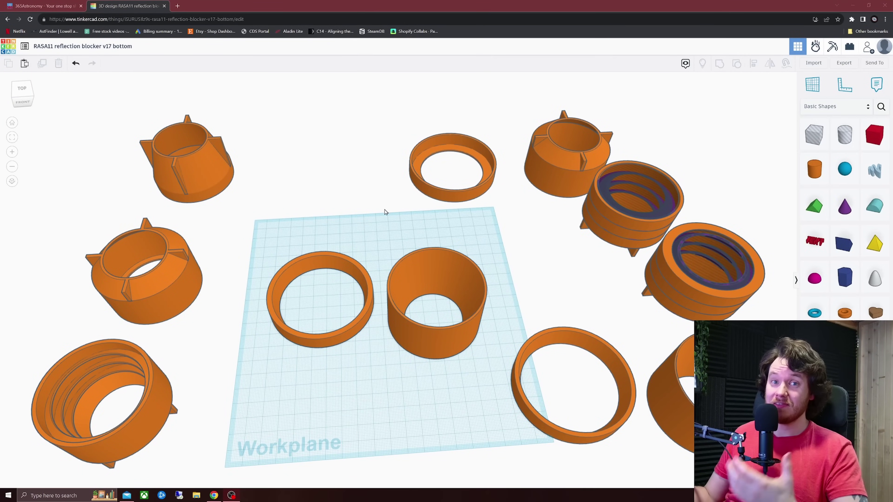
scroll(381, 225, down, 1)
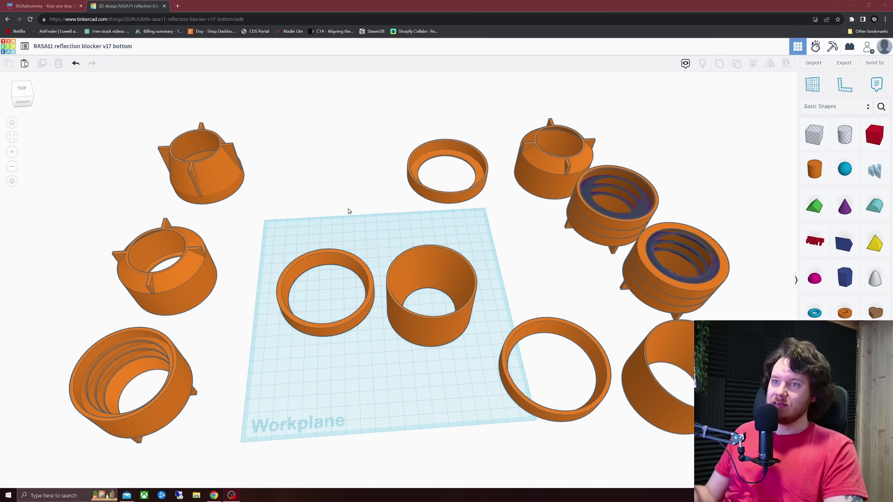
scroll(347, 208, down, 2)
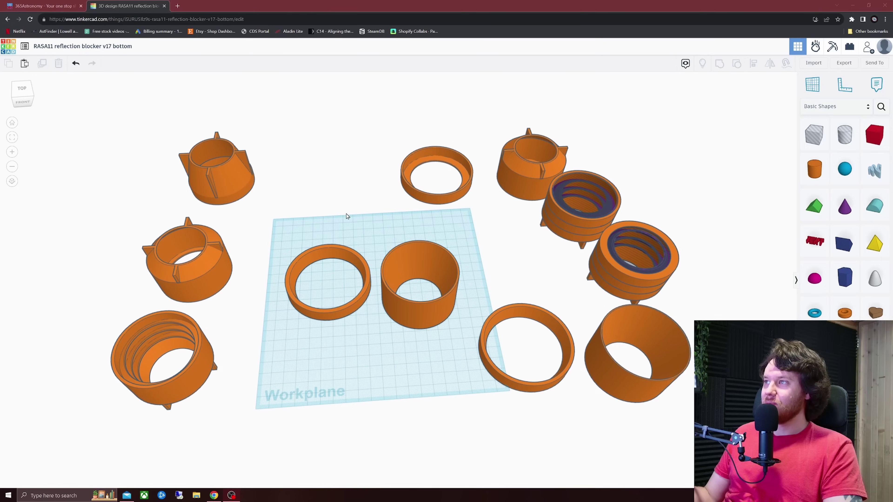
scroll(353, 284, up, 5)
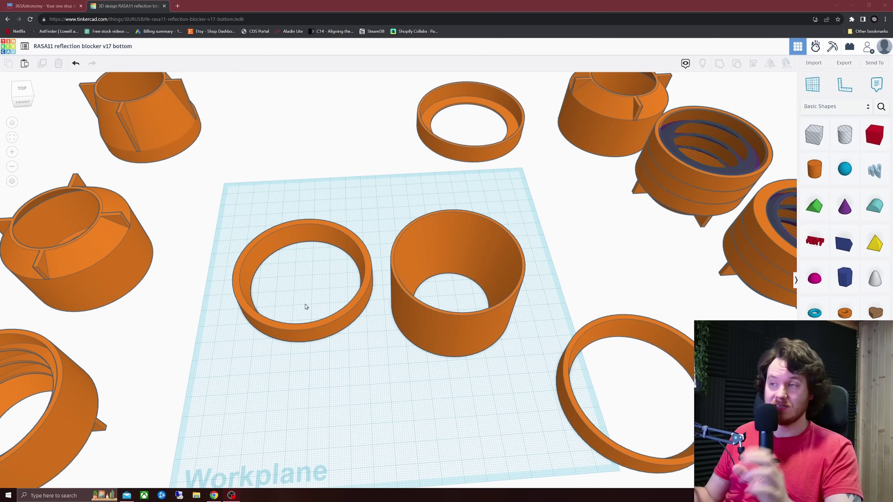
scroll(285, 295, down, 1)
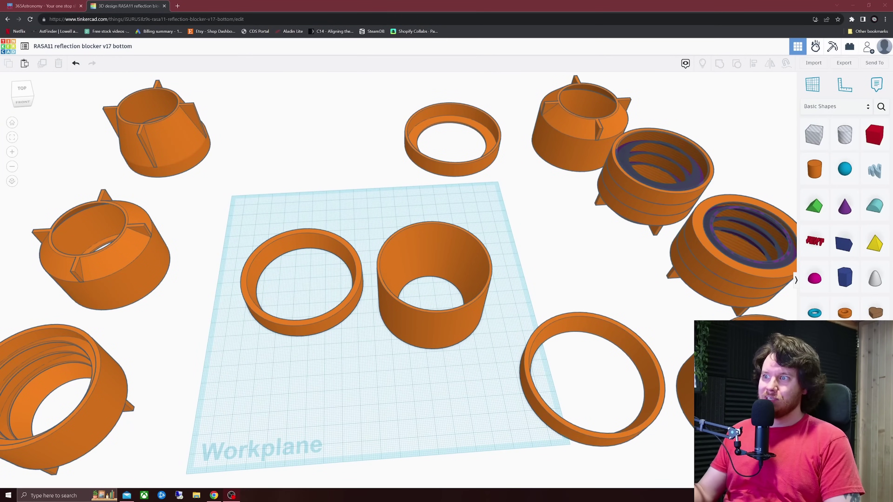
Step: Select the ring and the tube on the workplane together and turn both into holes
scroll(298, 303, up, 4)
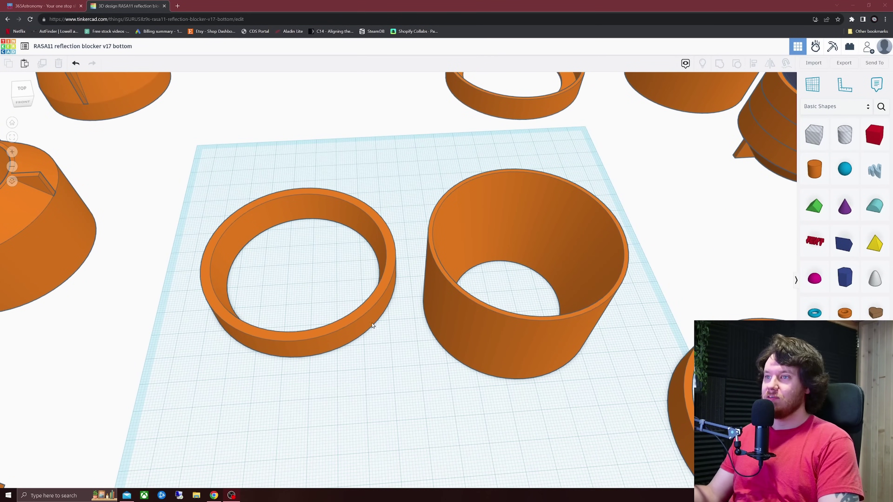
drag(171, 251, 546, 332)
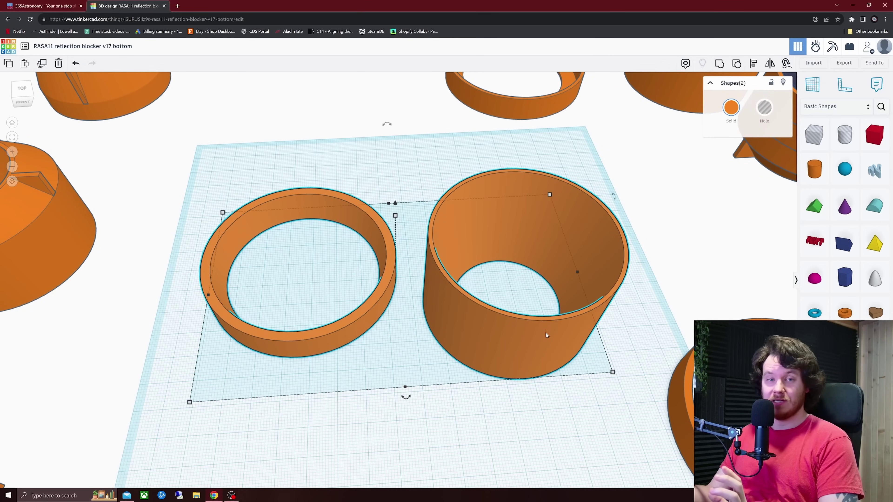
click(759, 115)
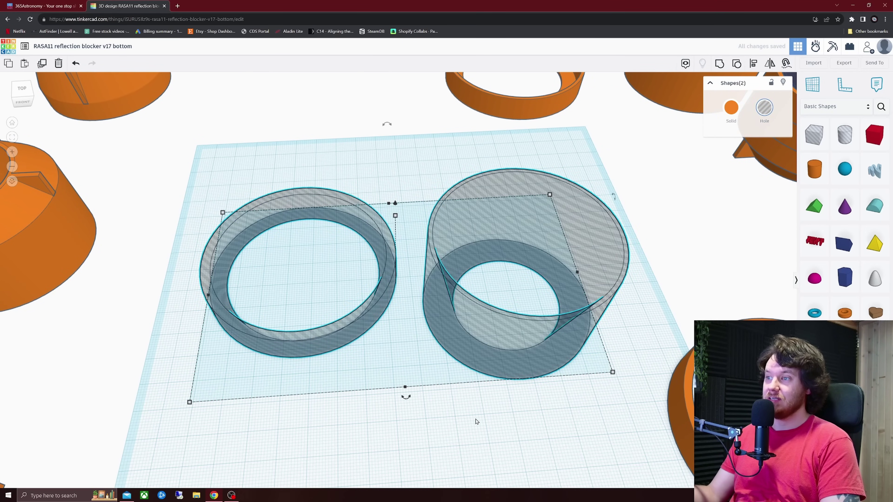
drag(477, 421, 382, 297)
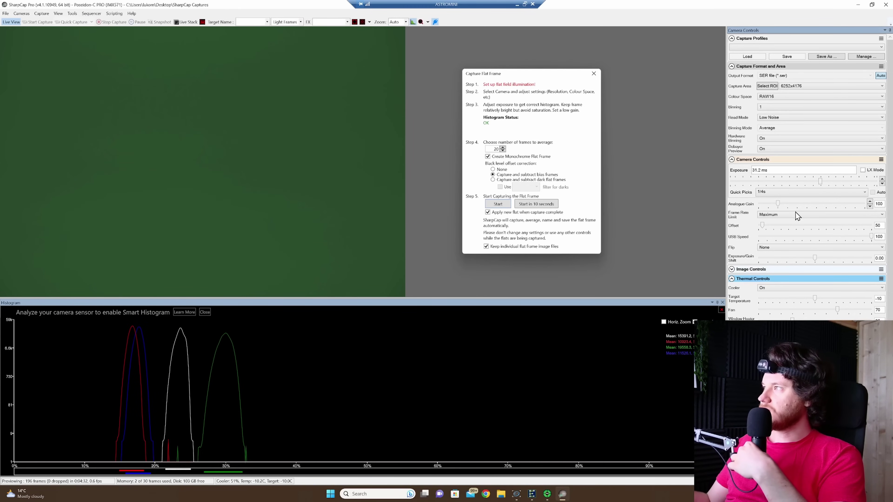
Step: Set the camera's analogue gain to 150 and the exposure to 45 ms for the flat frames
click(809, 204)
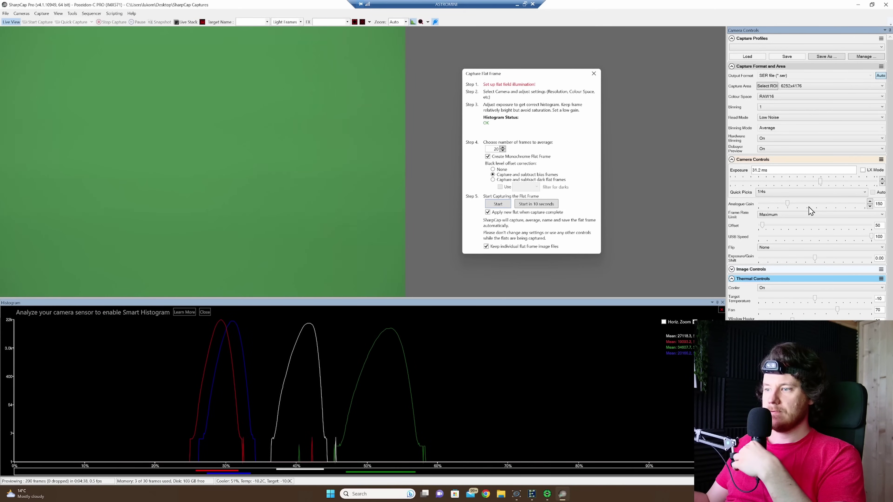
drag(767, 170, 732, 174)
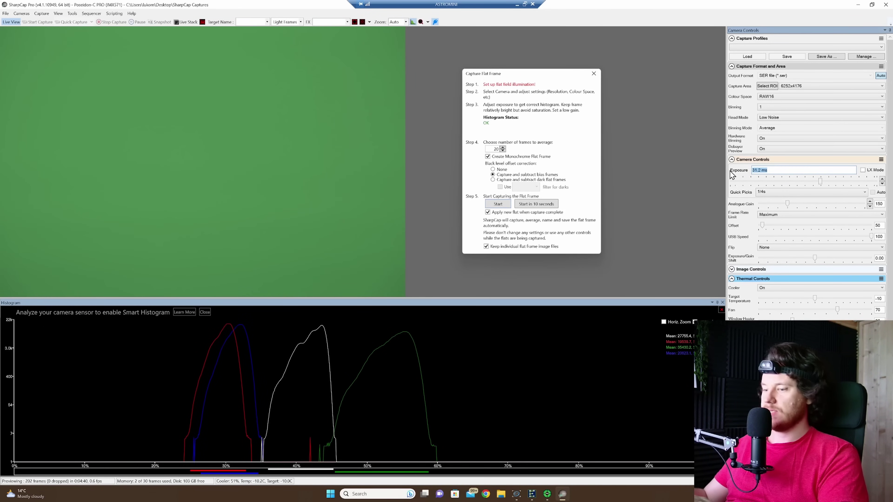
text(45)
key(Return)
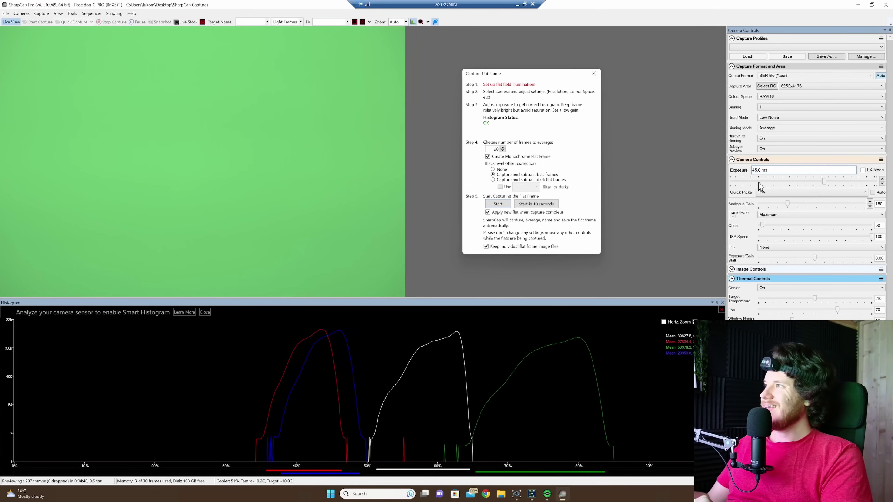
Step: Reduce the exposure to 40 ms and start capturing 20 flat frames with bias subtraction
click(758, 172)
key(BackSpace)
text(0)
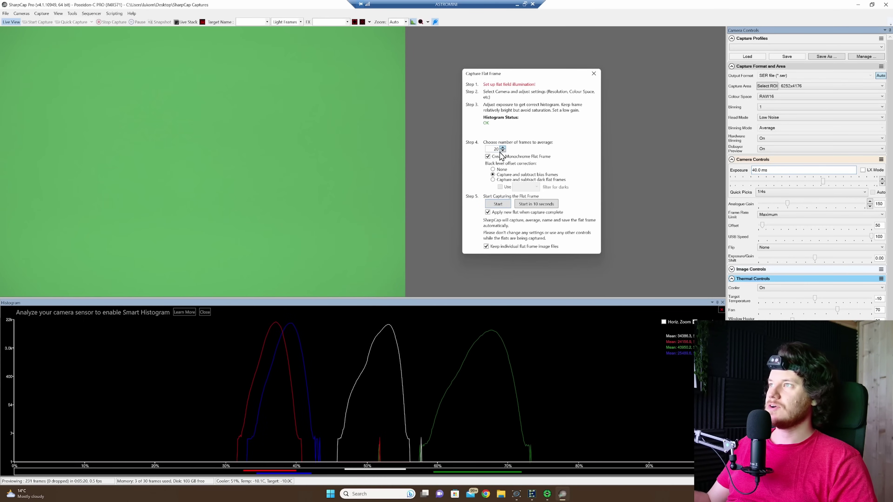
click(498, 204)
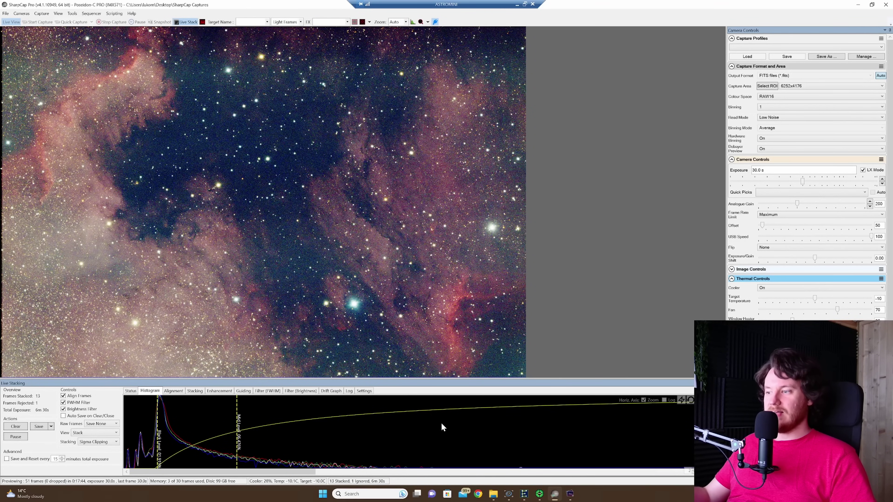
Step: Switch to File Explorer, go up to the 2023-09-03 captures and open the 23_06_30 folder inside flats
click(493, 494)
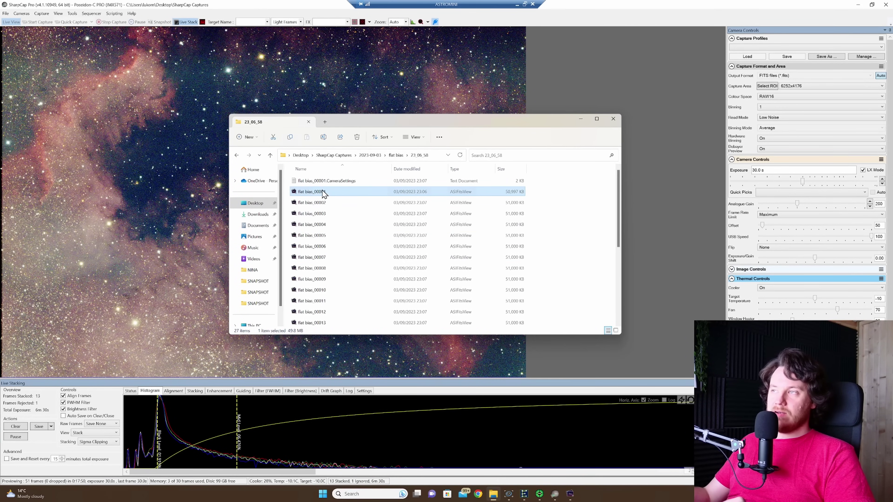
click(236, 155)
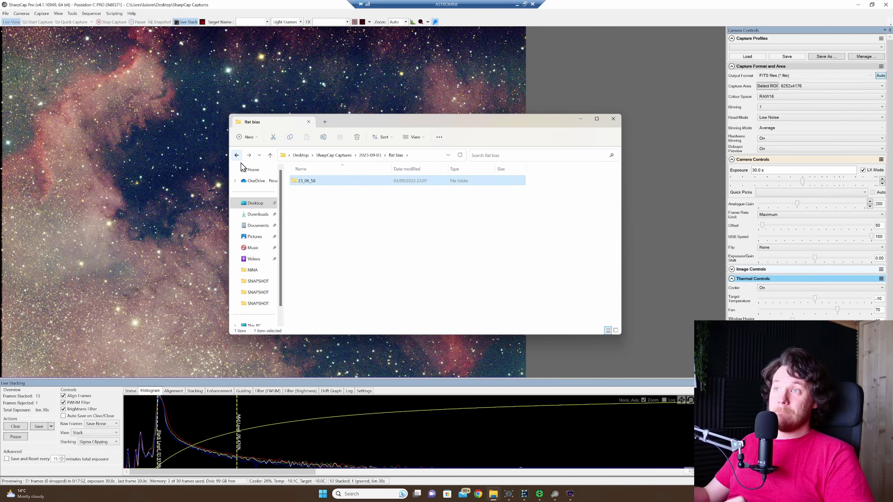
click(236, 155)
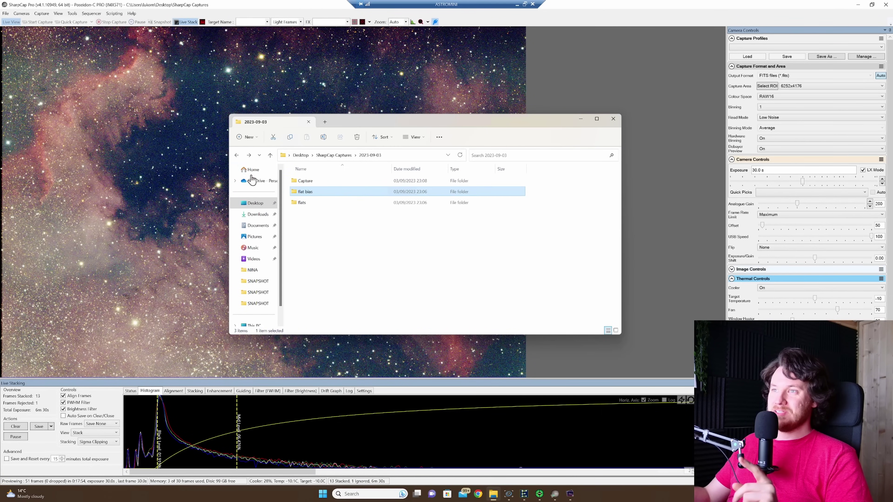
double_click(313, 205)
click(316, 182)
double_click(316, 182)
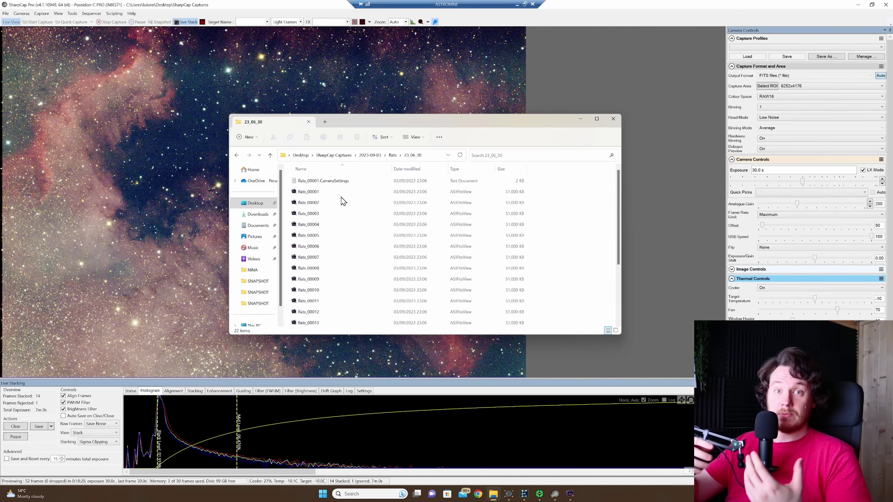
Step: View the individual flat frames from flats_00001 through flats_00013, comparing the evenness of their illumination, and close the image viewer
double_click(314, 192)
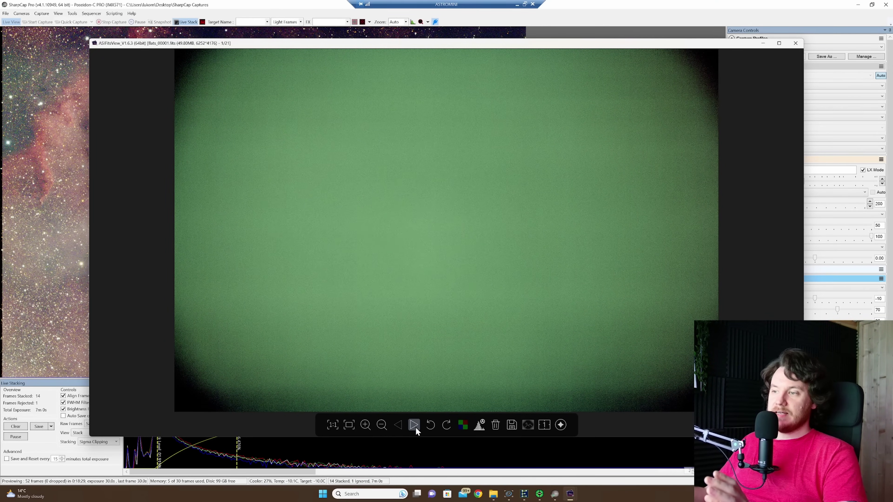
click(415, 427)
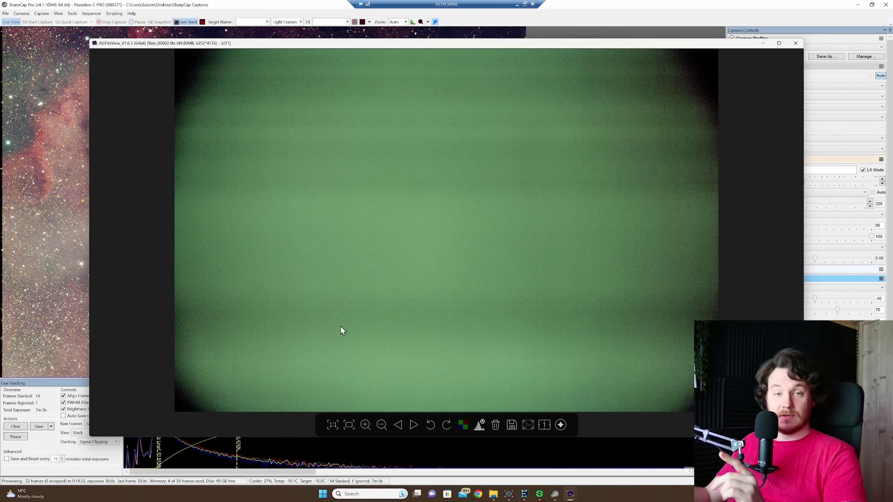
click(415, 427)
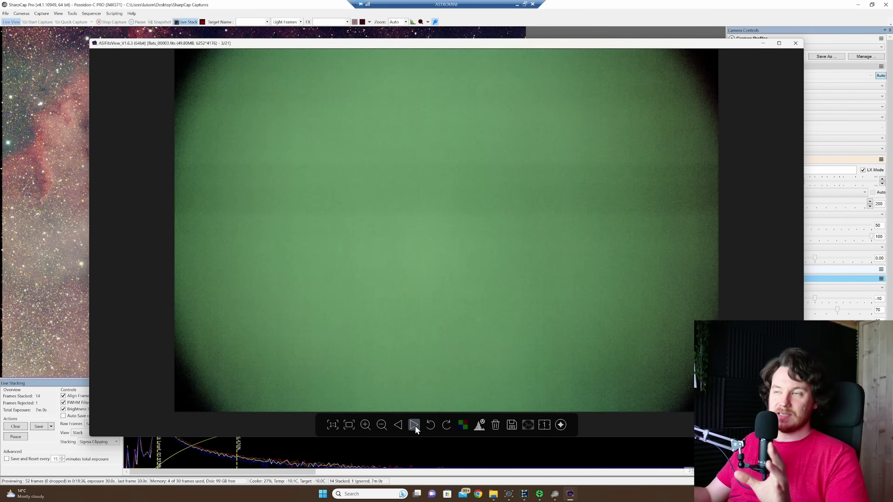
click(414, 425)
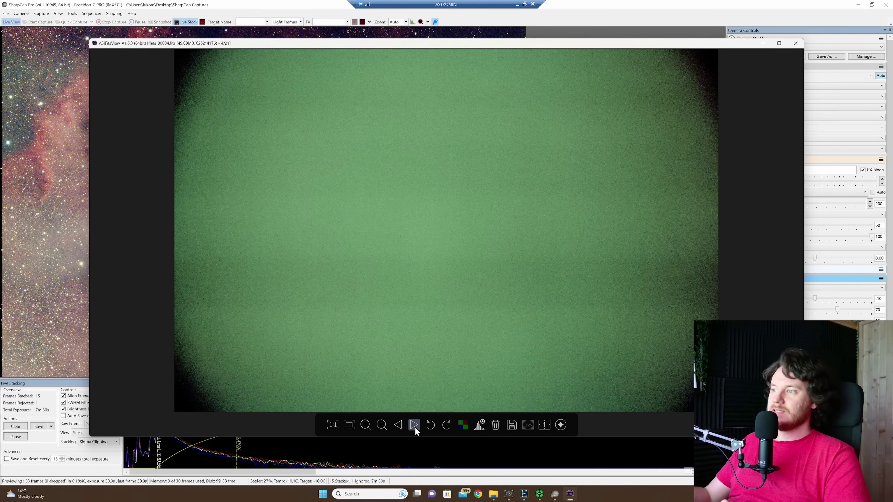
click(414, 426)
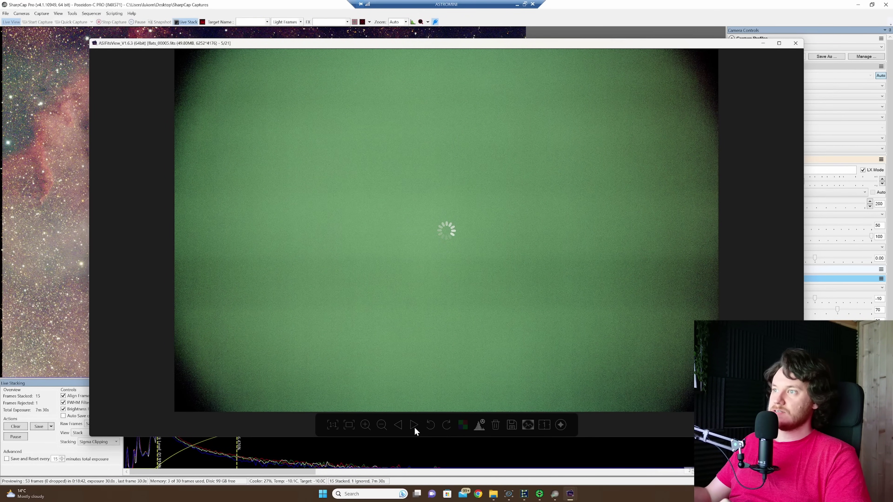
click(414, 425)
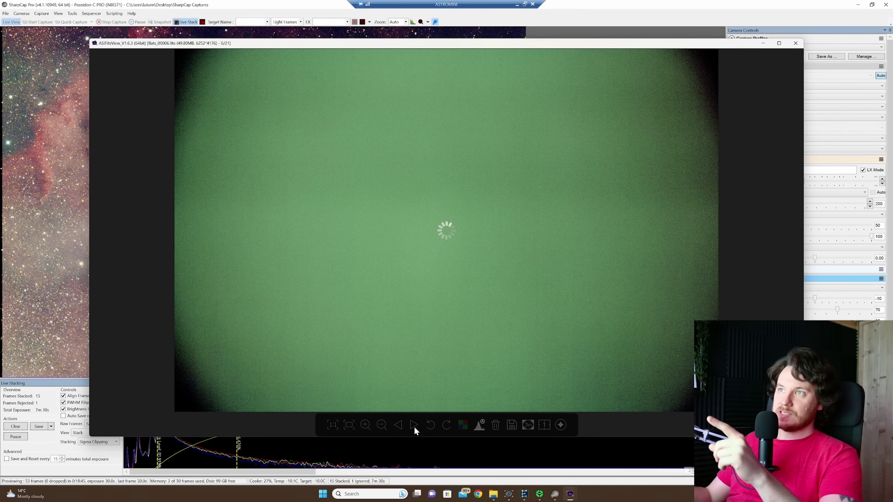
click(414, 425)
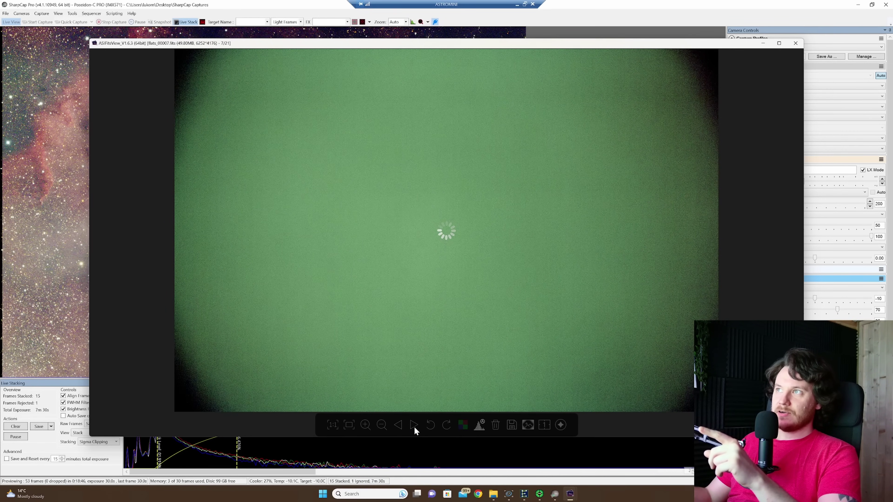
click(414, 425)
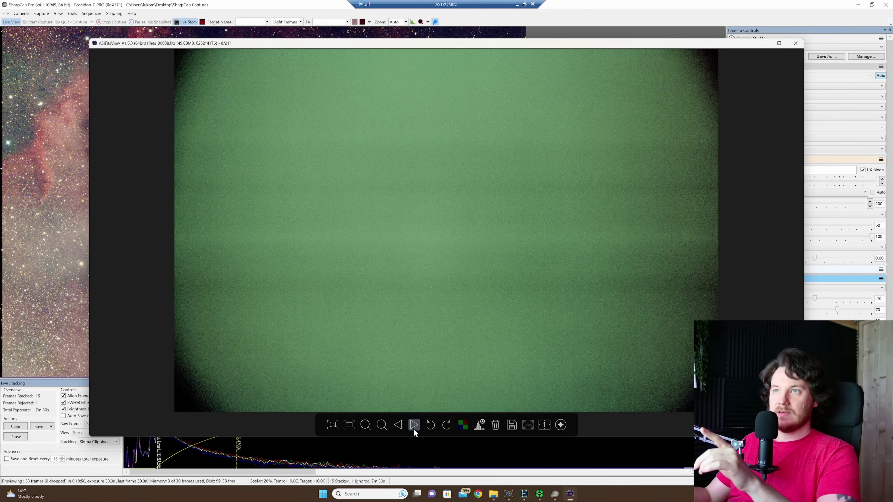
click(413, 425)
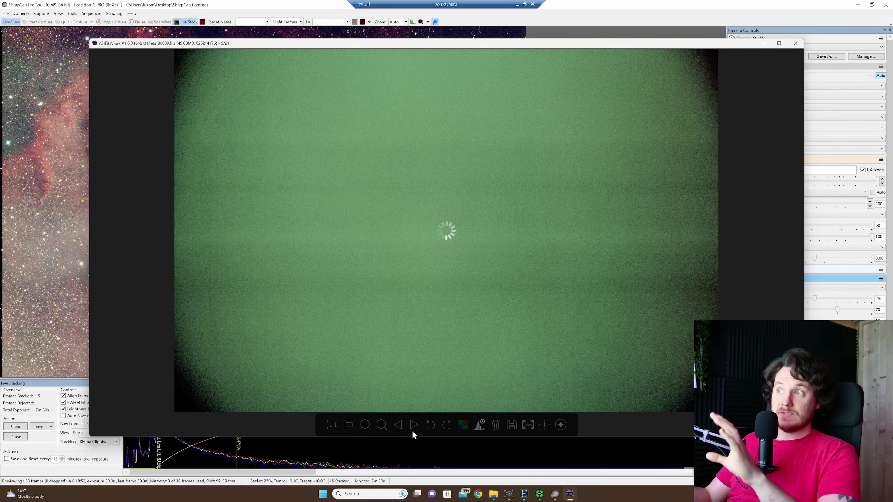
click(413, 430)
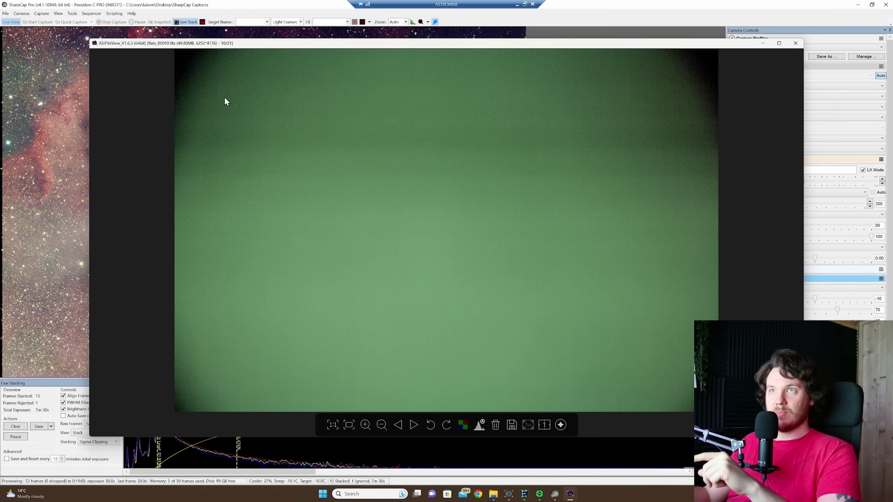
click(413, 426)
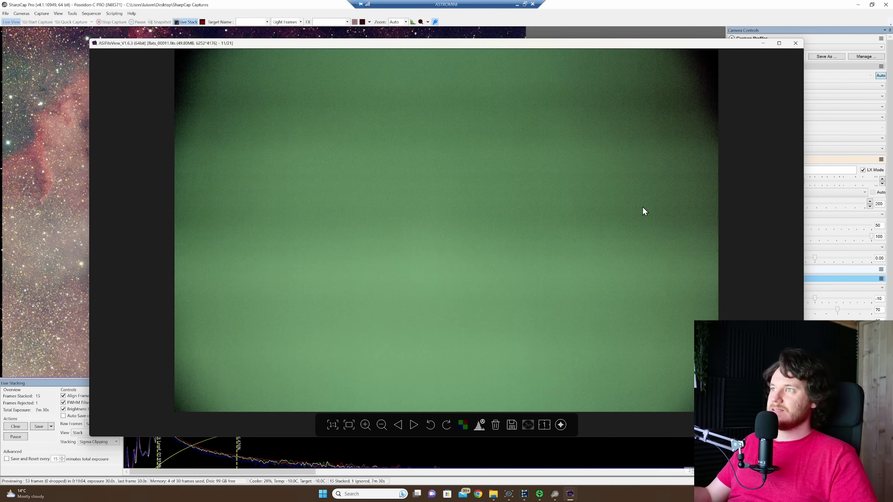
click(415, 421)
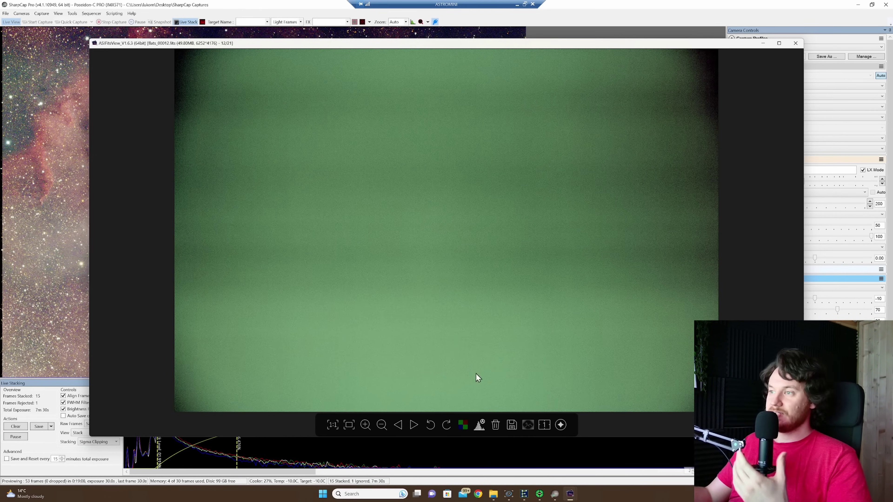
click(414, 426)
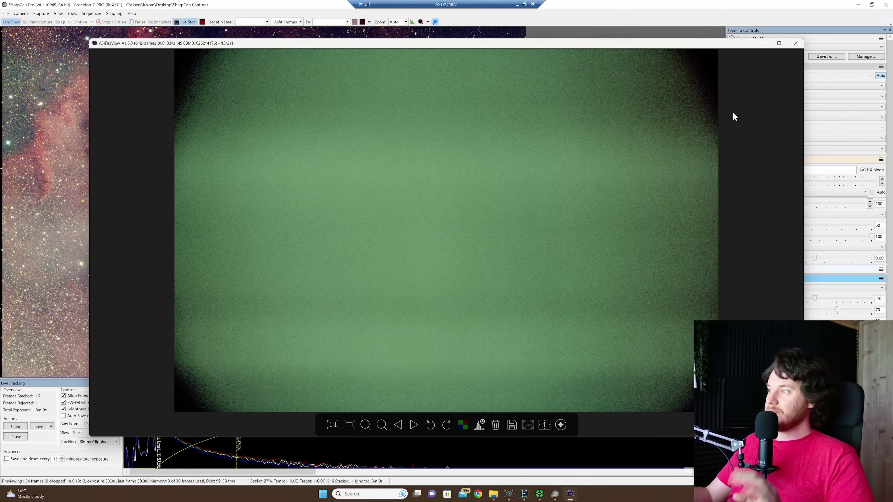
mouse_move(734, 109)
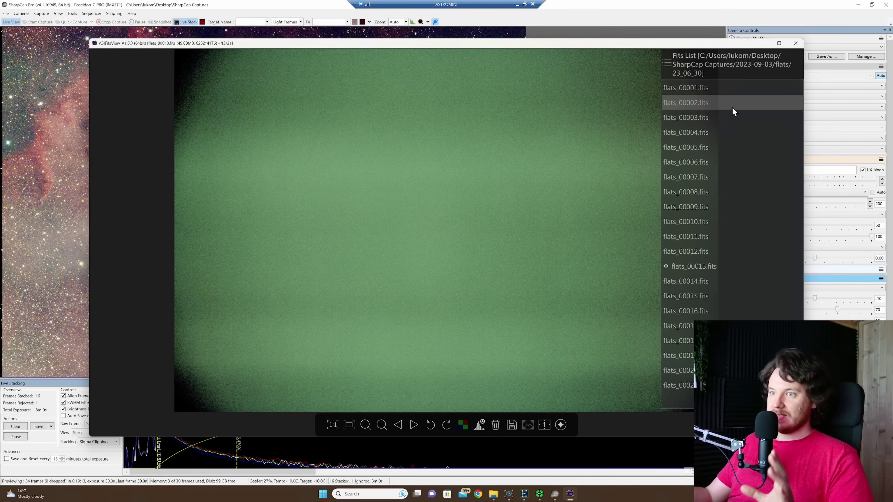
click(791, 46)
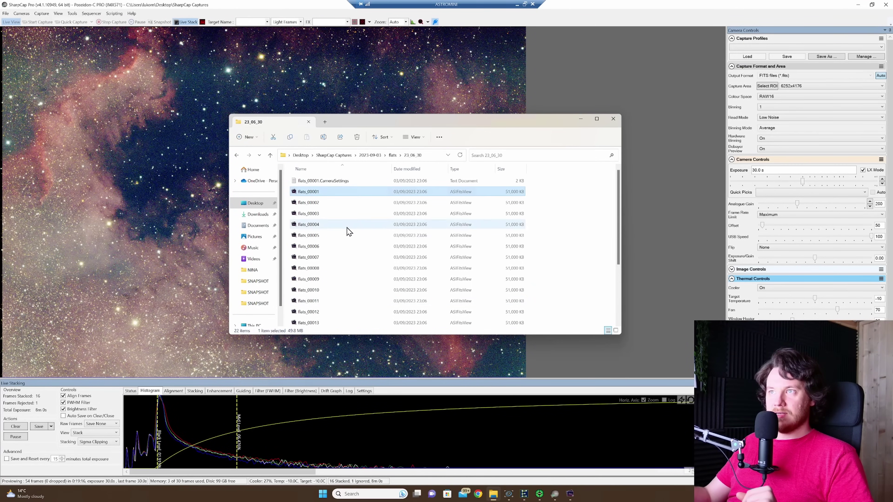
Step: Go up to the 2023-09-03 captures folder and open the 23_06_58 folder inside flat bias
key(alt+Up)
key(alt+Up)
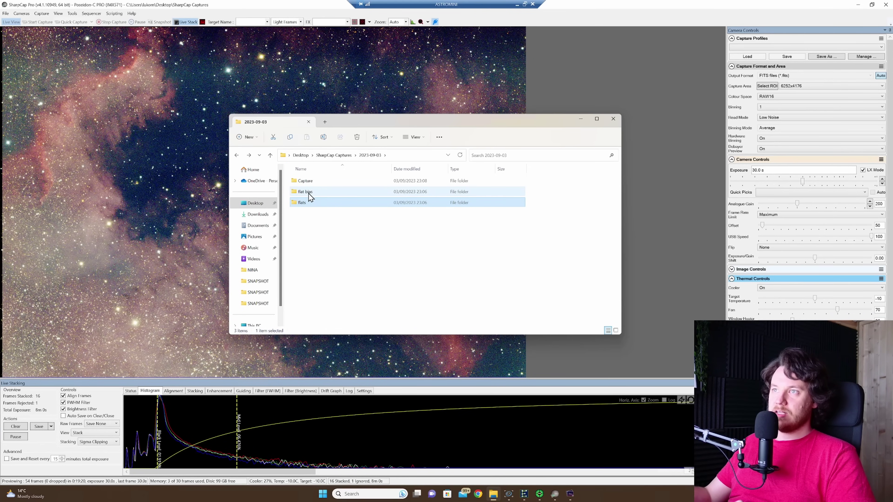
mouse_move(311, 196)
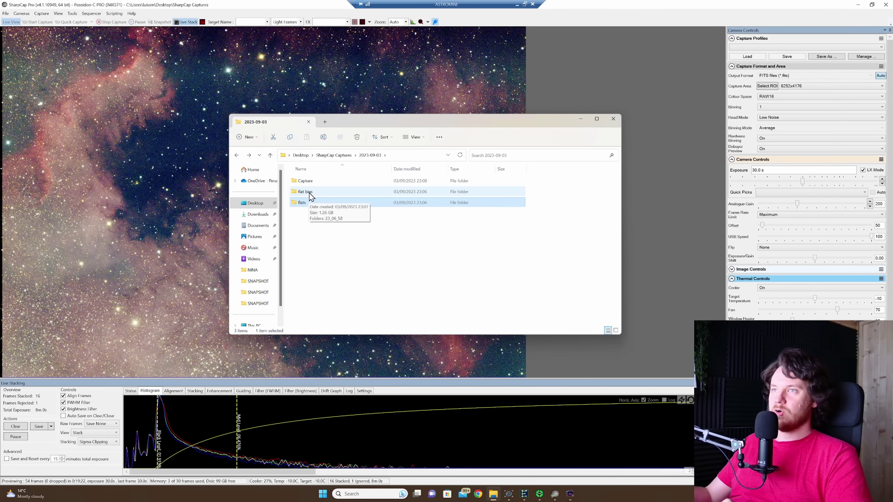
double_click(311, 193)
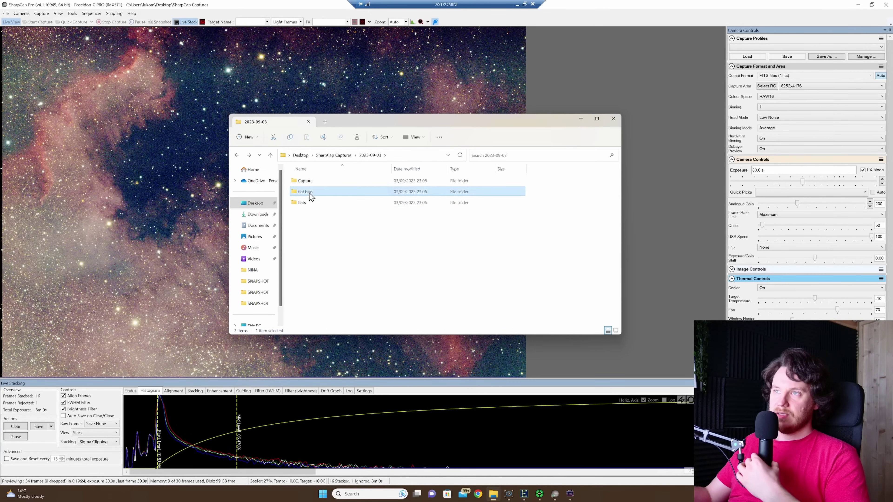
double_click(313, 184)
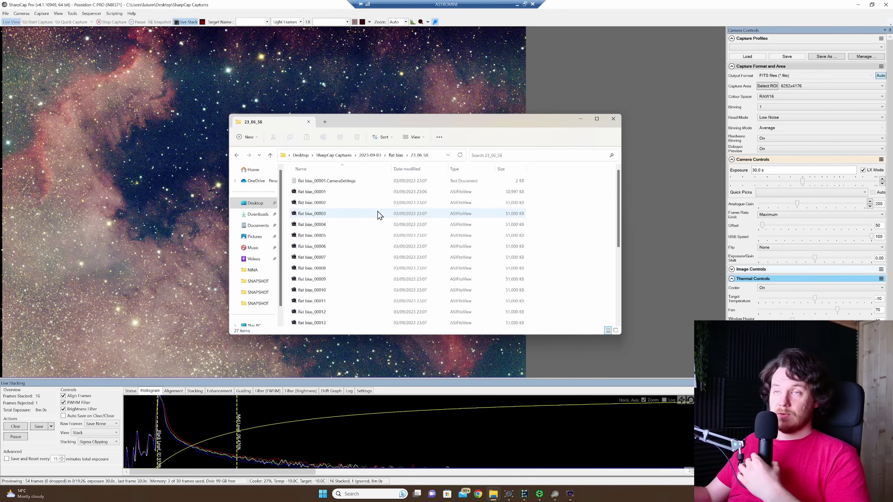
mouse_move(379, 216)
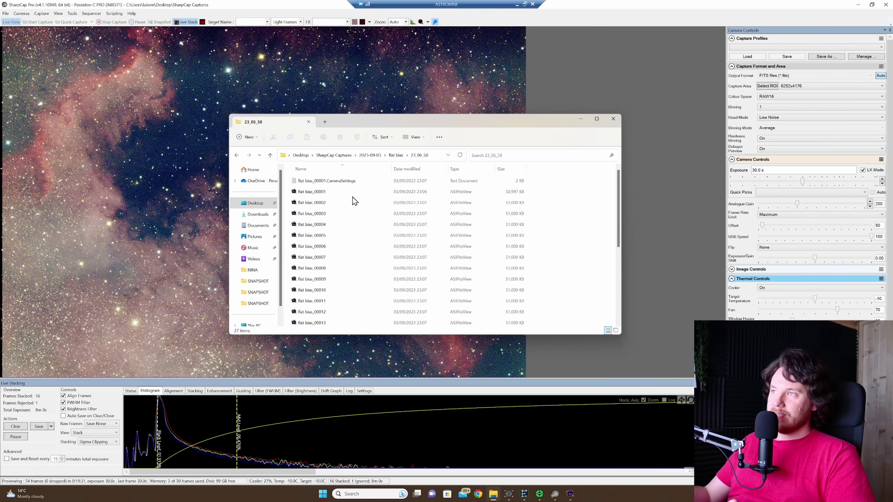
Step: View the flat bias frames one after another from flat bias_00001 past flat bias_00003, comparing their illumination and banding
double_click(338, 194)
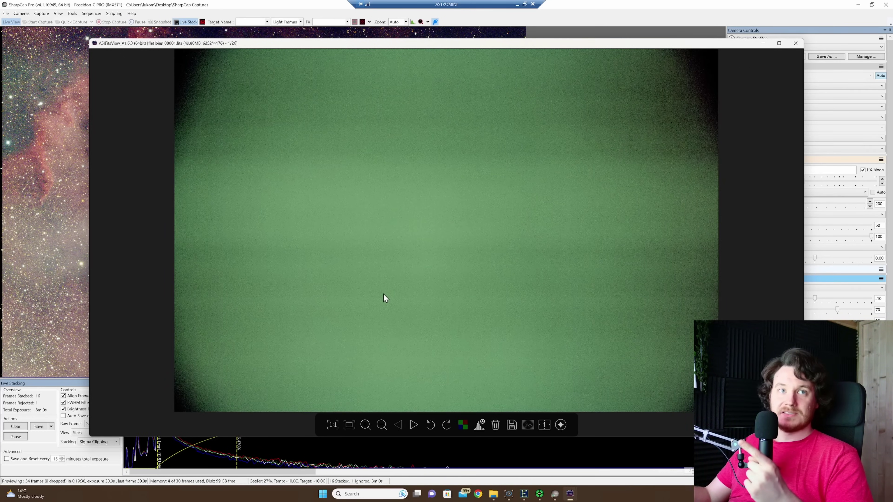
click(415, 425)
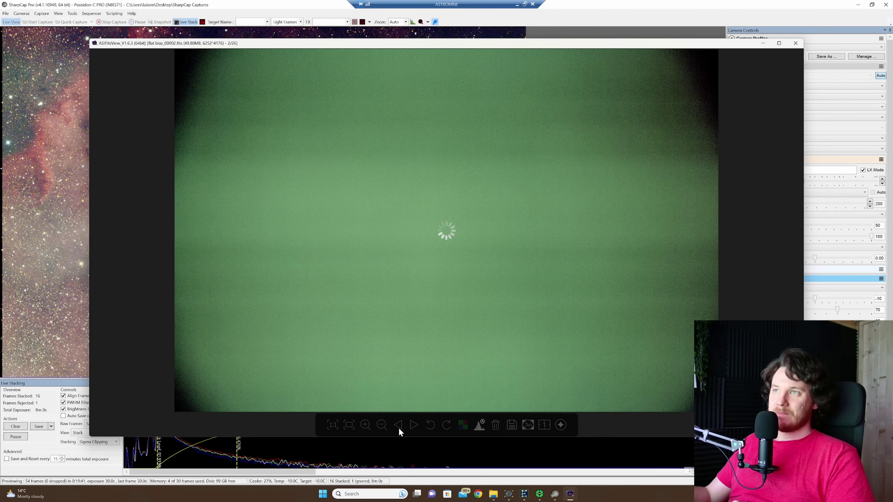
click(412, 425)
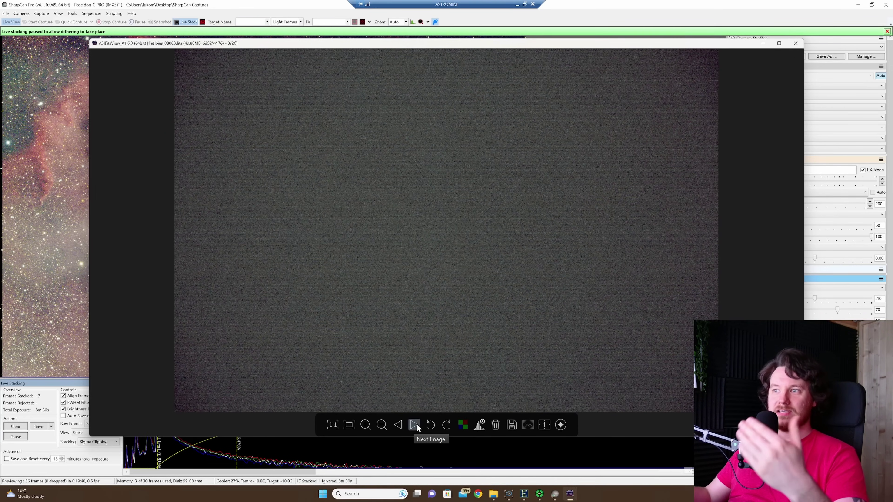
click(417, 424)
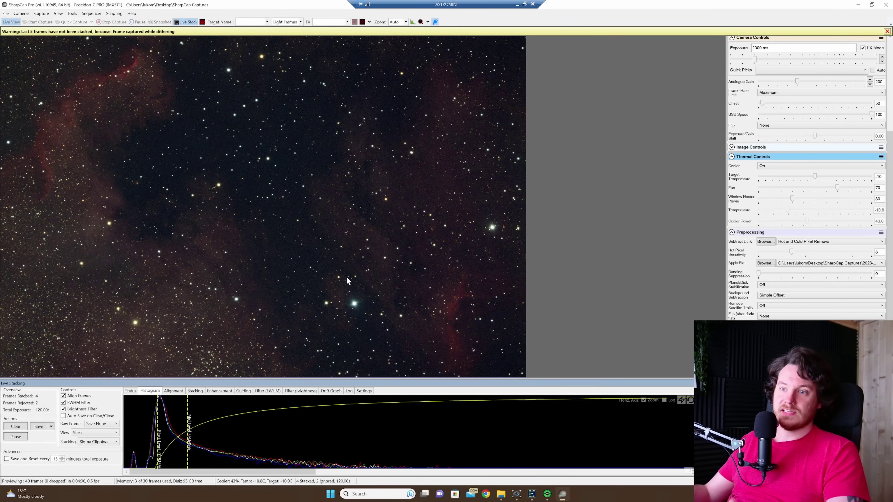
Step: Lower the mid level of the live stack histogram slightly to brighten the displayed nebula
drag(185, 418, 177, 421)
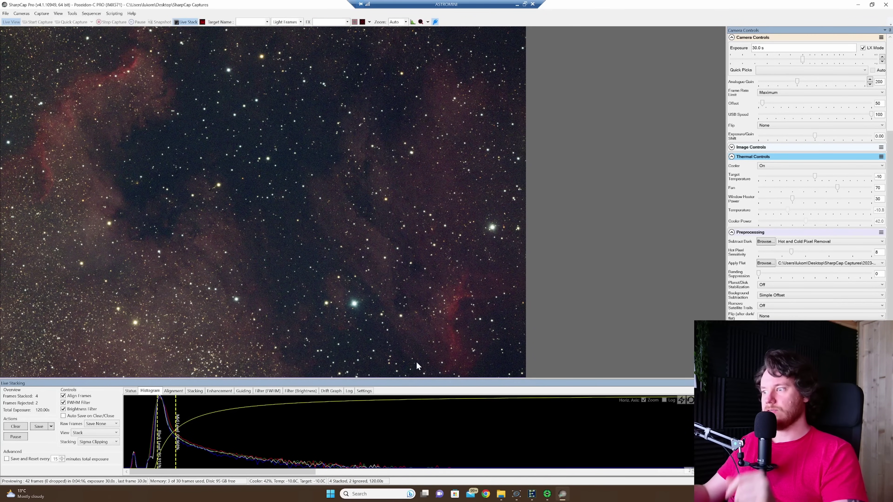
Step: Switch to File Explorer, go up to the 2023-09-03 captures and open the 23_47_40 folder inside flats
click(502, 497)
key(alt+Up)
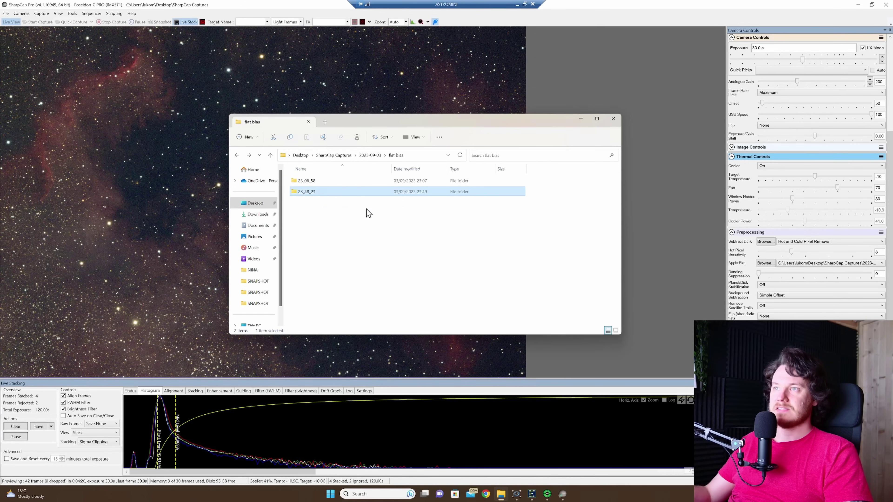
key(alt+Up)
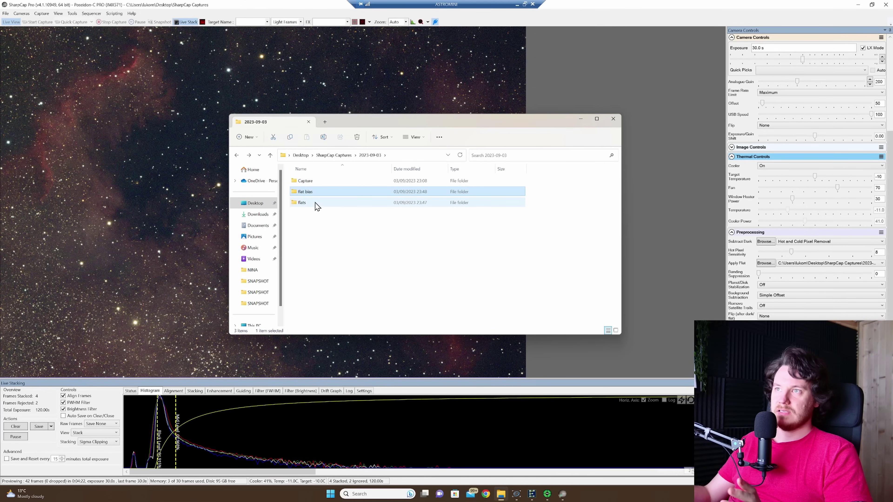
double_click(303, 205)
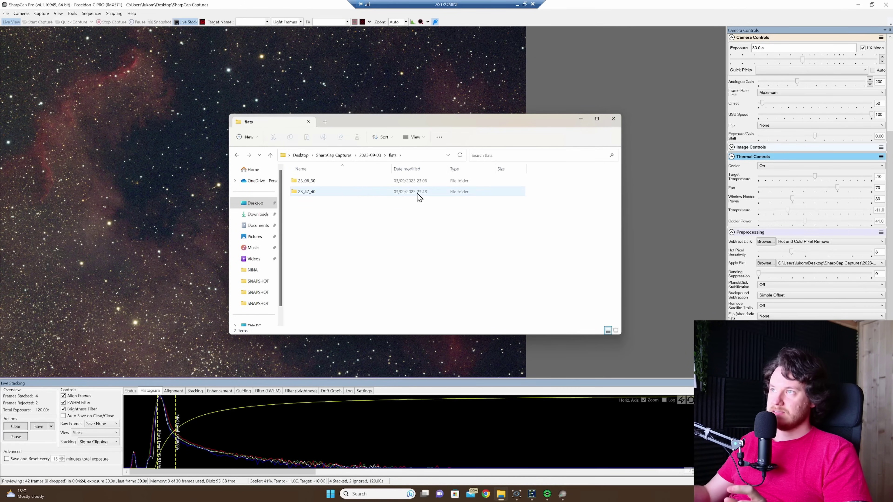
double_click(423, 196)
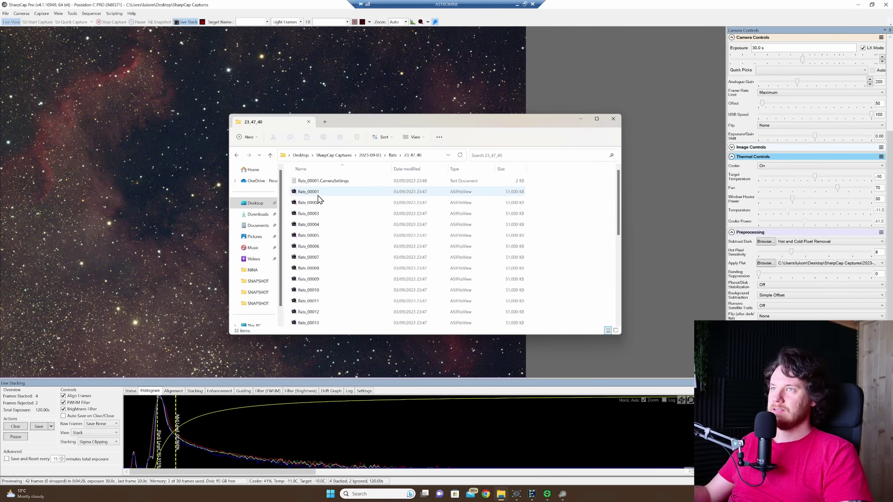
Step: View the newer flat frames from flats_00001 through flats_00009, checking them for banding and uneven illumination, and close the image viewer
double_click(317, 193)
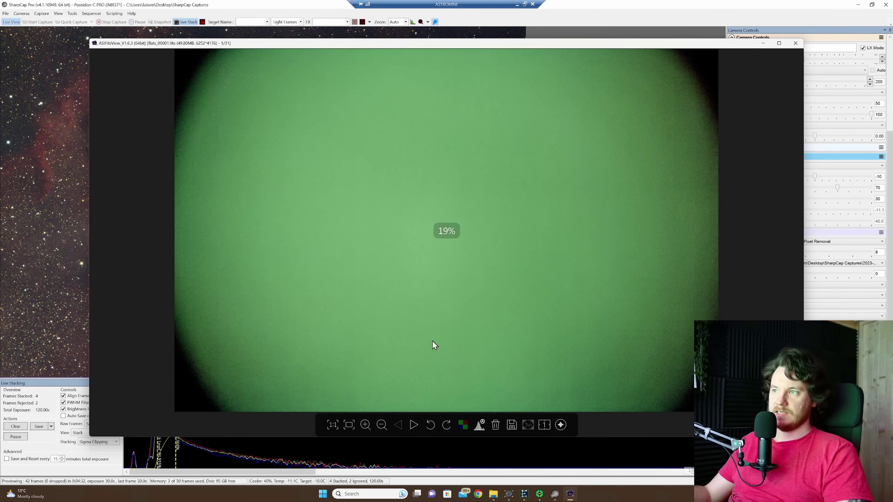
click(415, 424)
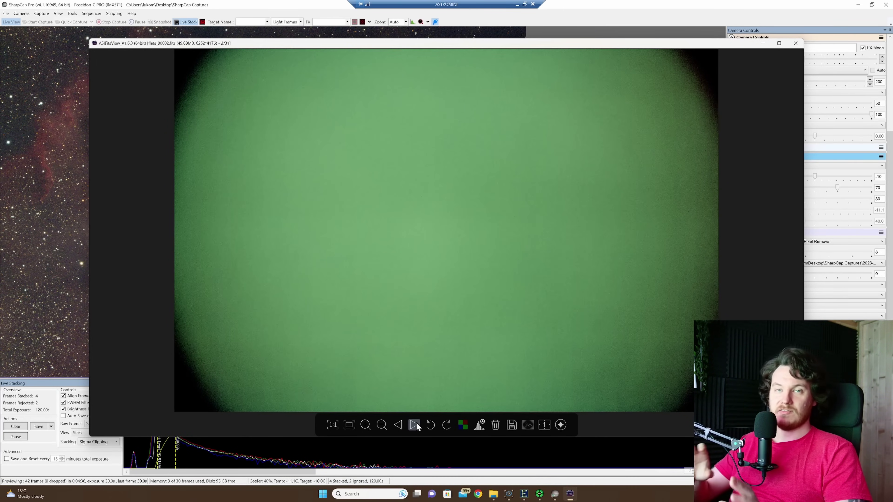
click(415, 424)
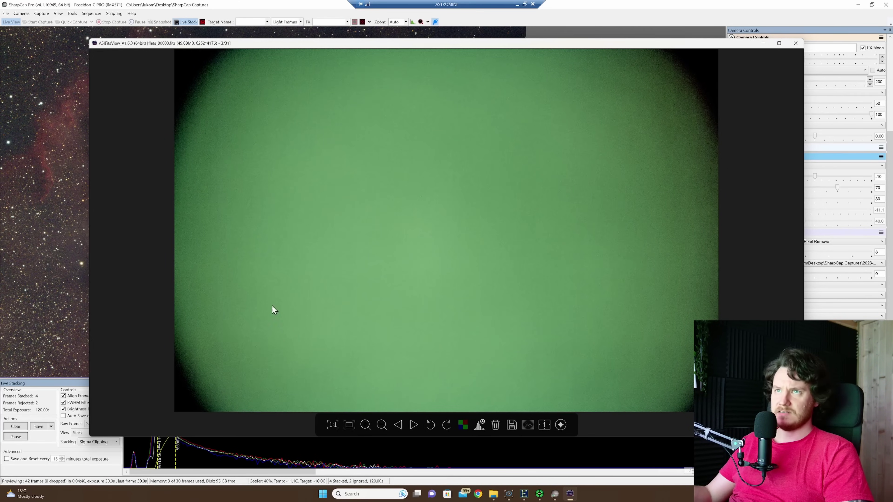
click(413, 425)
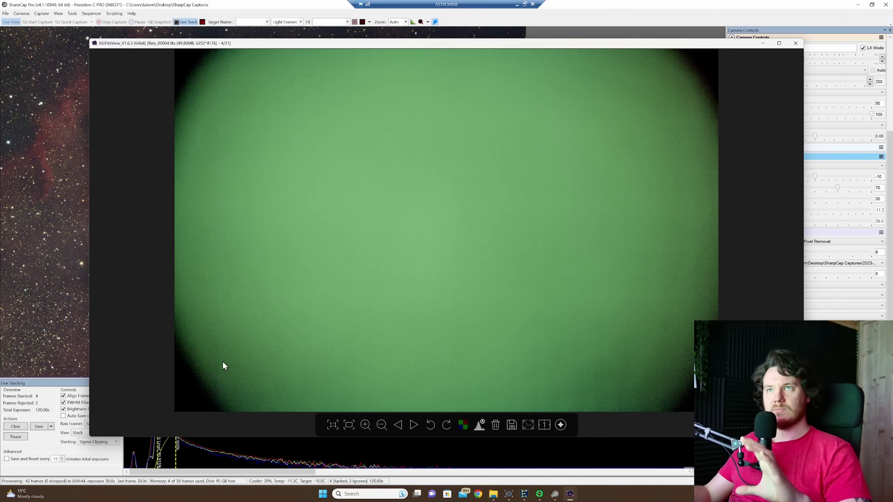
click(413, 427)
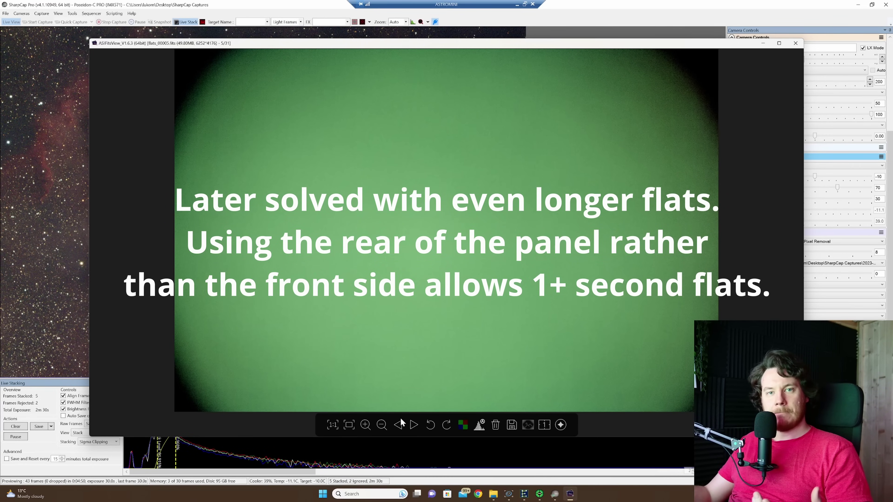
click(414, 424)
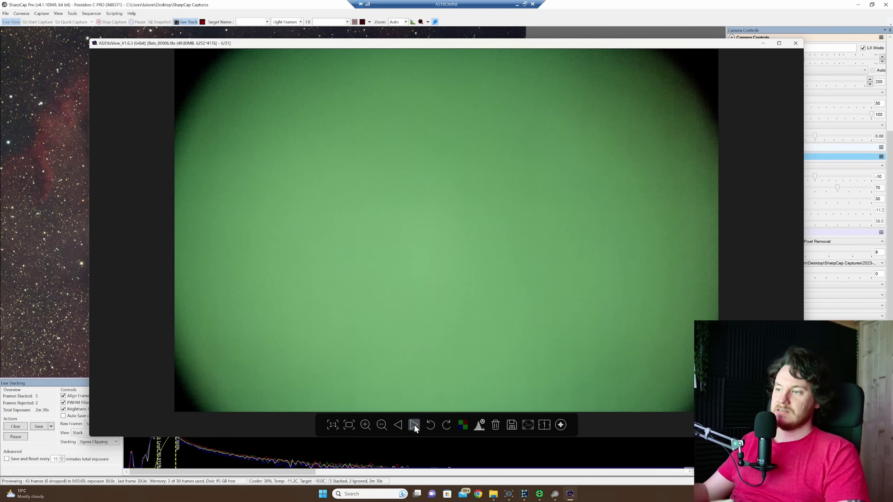
click(415, 424)
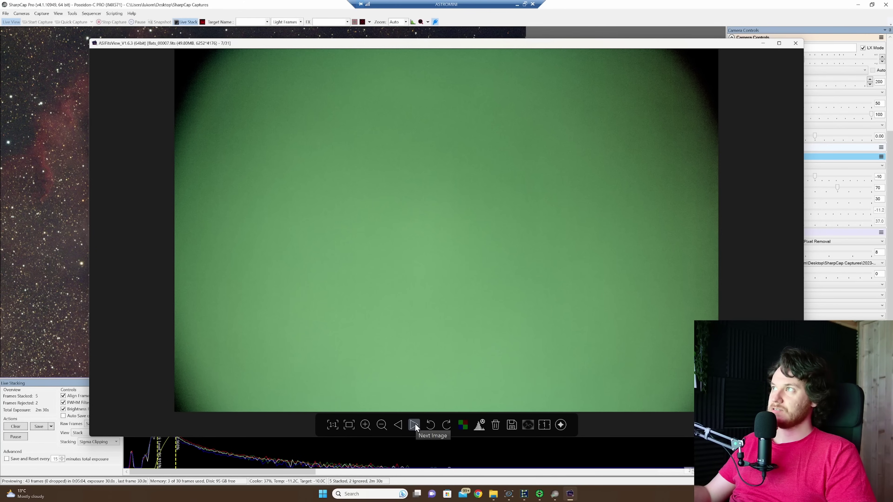
click(414, 424)
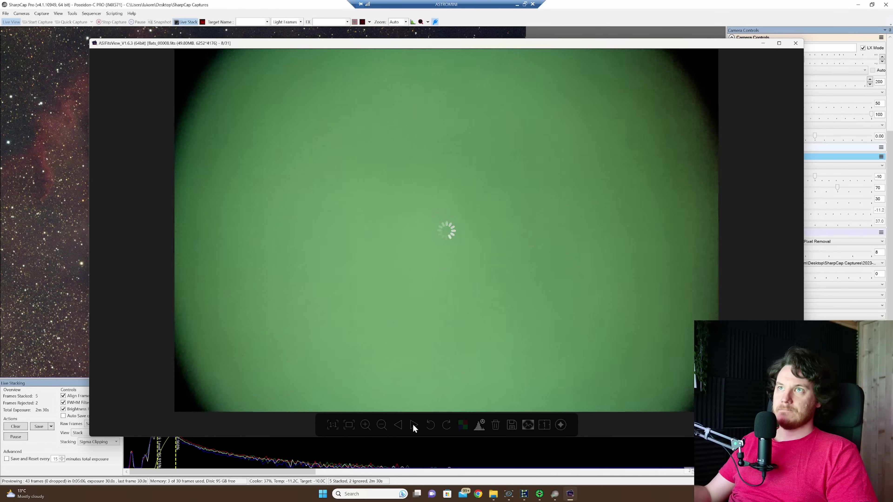
click(413, 425)
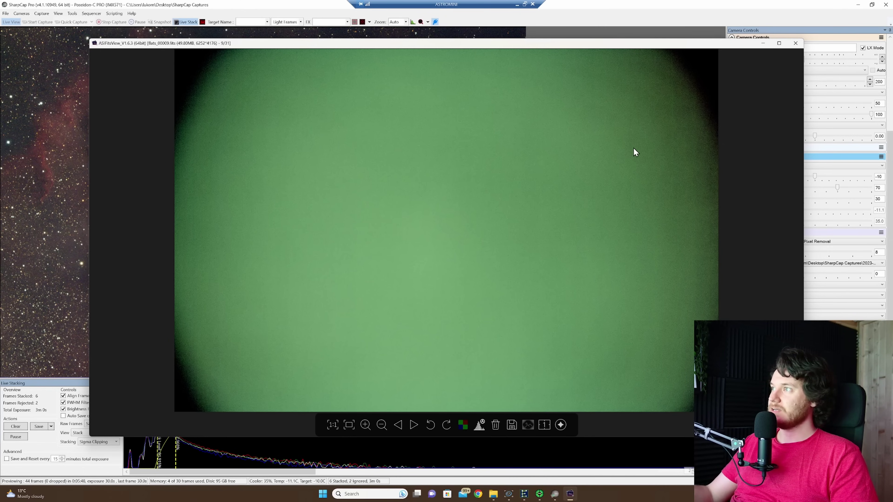
click(795, 43)
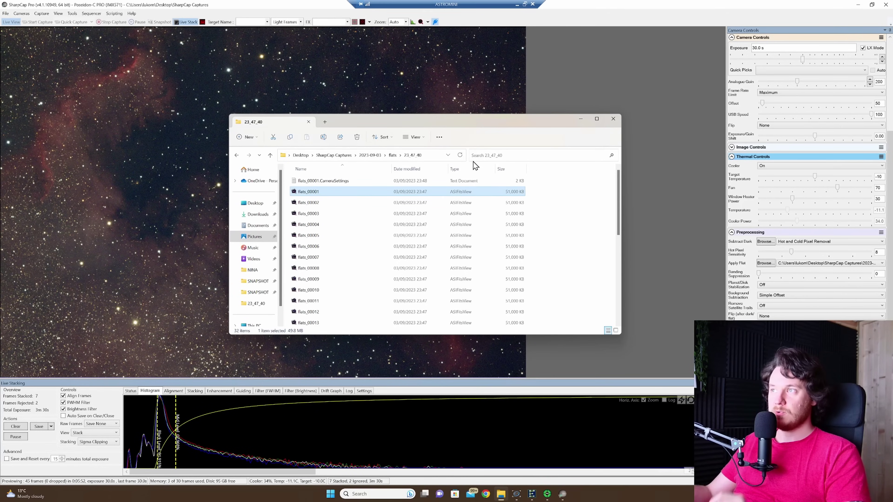
Step: View flats_00004 through flats_00006 in the older 23_06_30 flats folder for comparison, close the viewer and return to SharpCap
key(alt+Up)
double_click(310, 181)
double_click(327, 225)
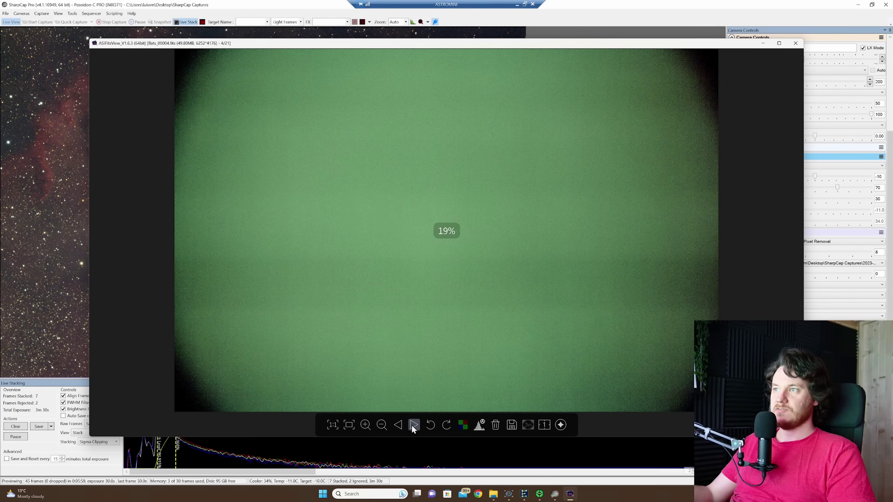
click(413, 425)
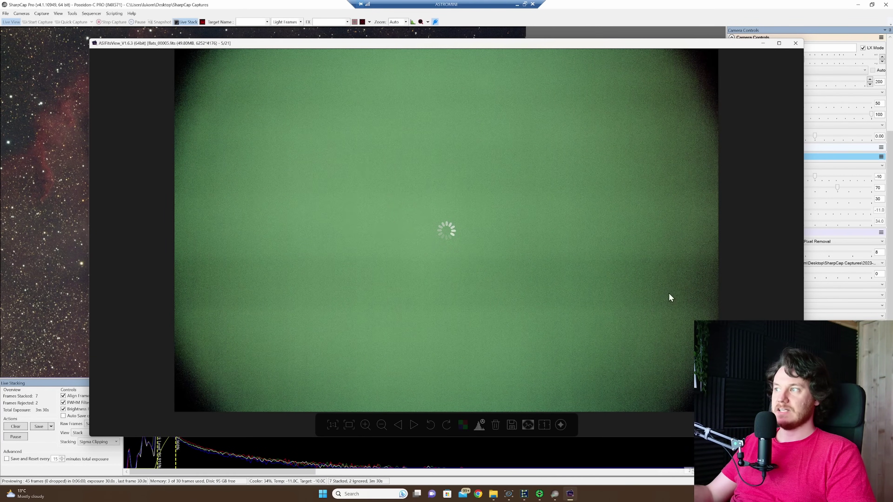
click(413, 425)
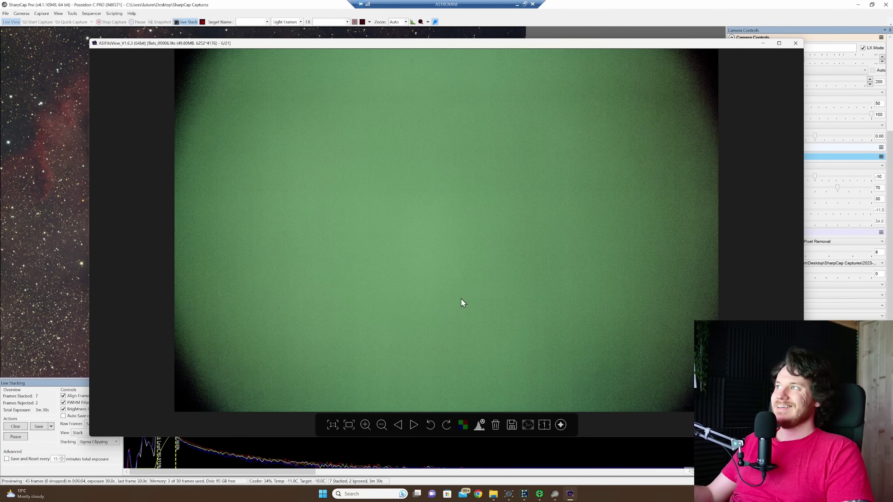
click(795, 43)
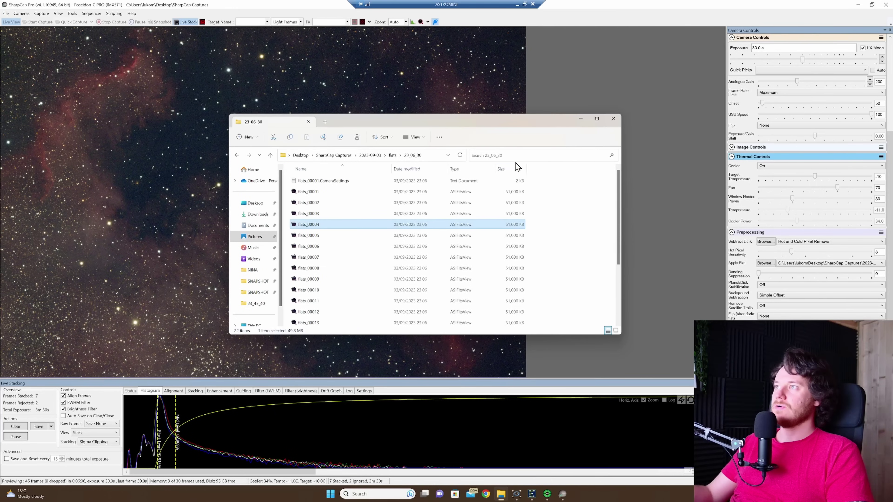
key(alt+Left)
click(581, 118)
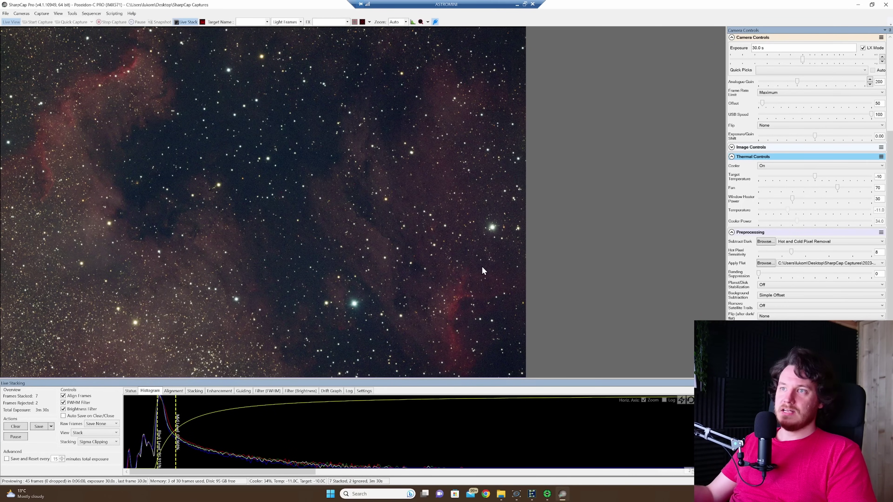